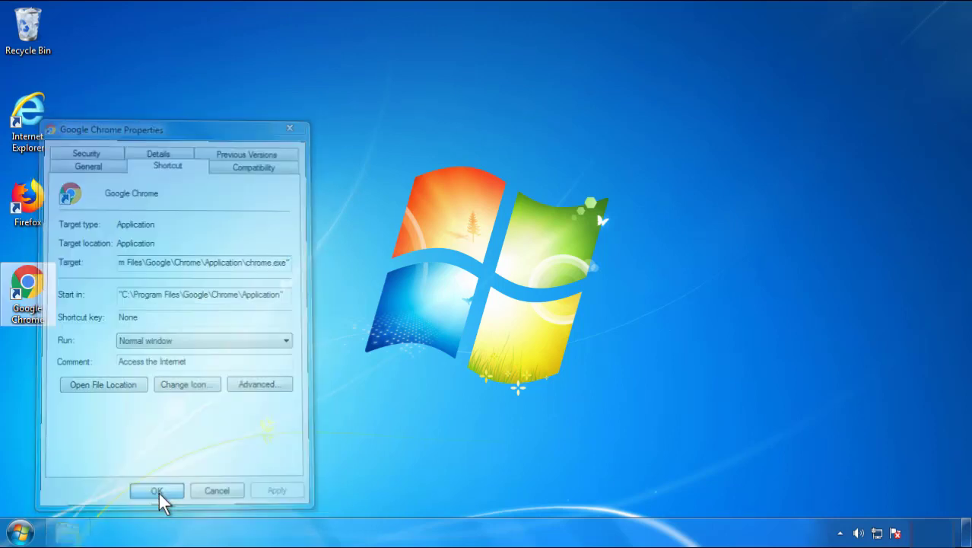
Step: Close the Google Chrome shortcut Properties dialog and bring up the Start menu
{"action": "left_click", "coordinate": [19, 531]}
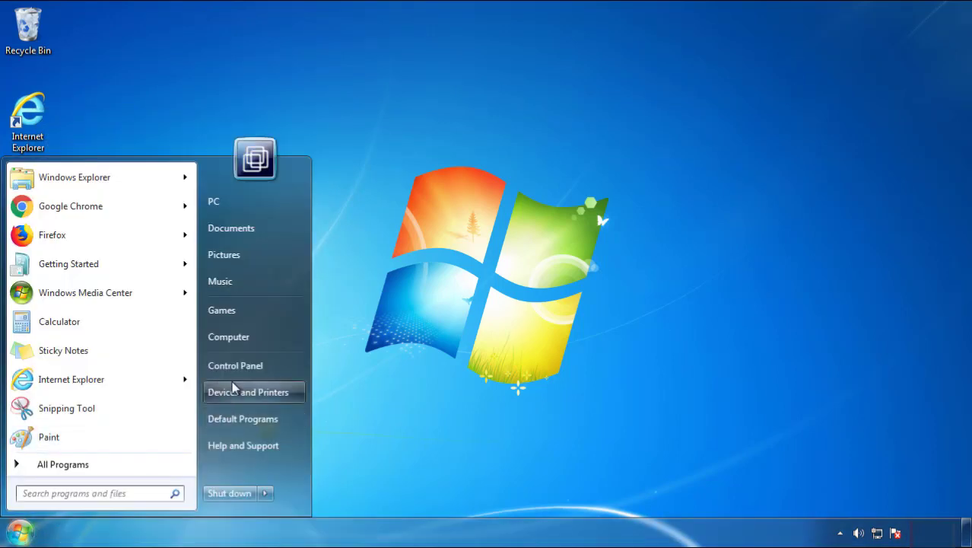
Step: Uninstall SearchMine 2.00 from Programs and Features, sorted newest-first by install date, then close it
{"action": "left_click", "coordinate": [243, 363]}
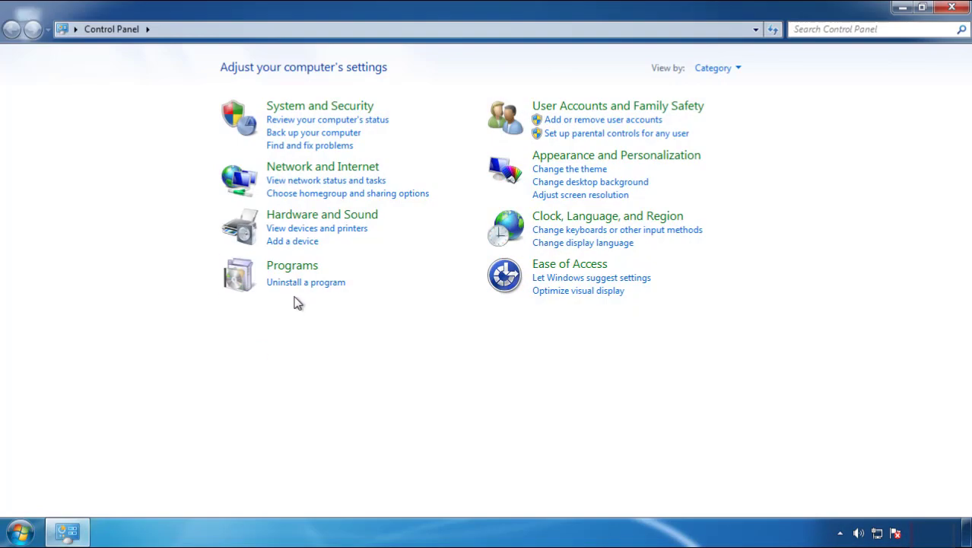
{"action": "left_click", "coordinate": [303, 282]}
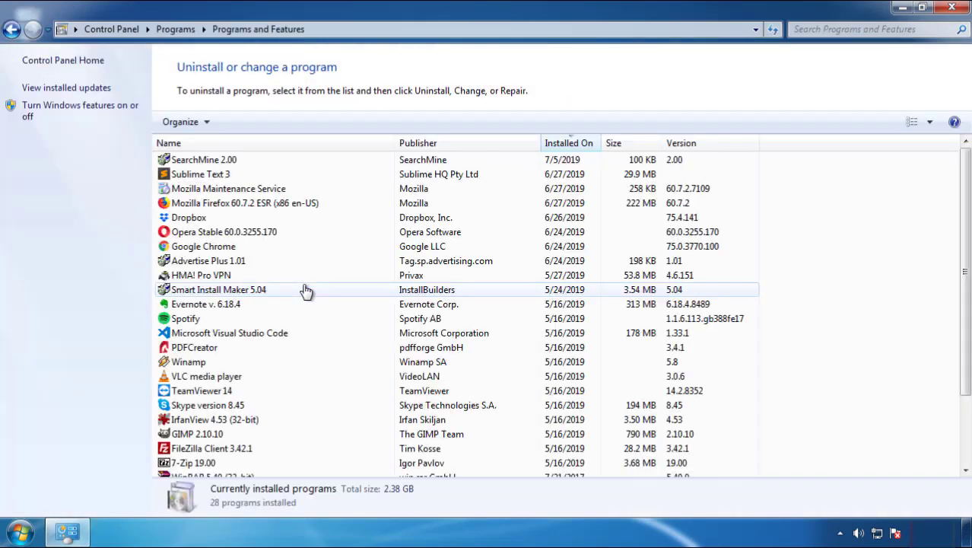
{"action": "left_click", "coordinate": [570, 145]}
{"action": "left_click", "coordinate": [564, 145]}
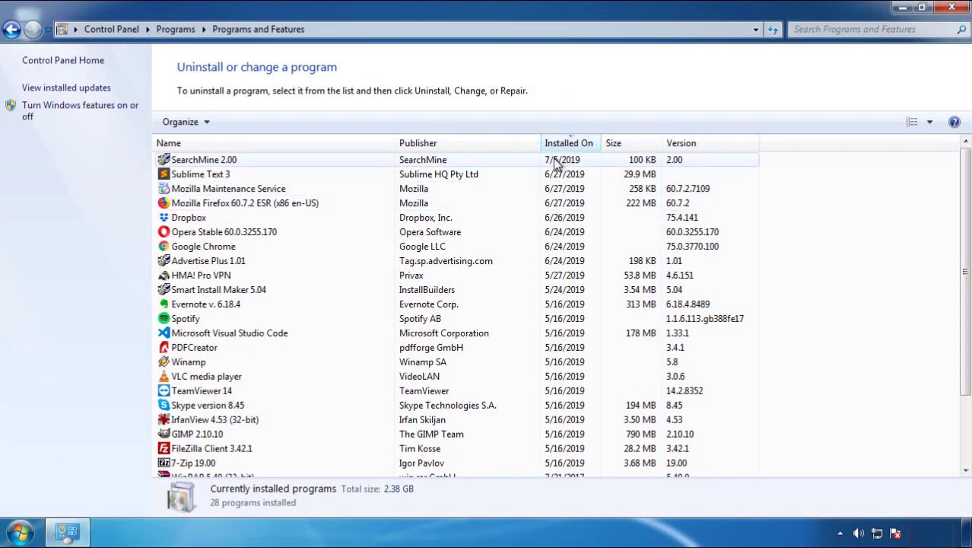
{"action": "left_click", "coordinate": [206, 164]}
{"action": "left_click", "coordinate": [243, 123]}
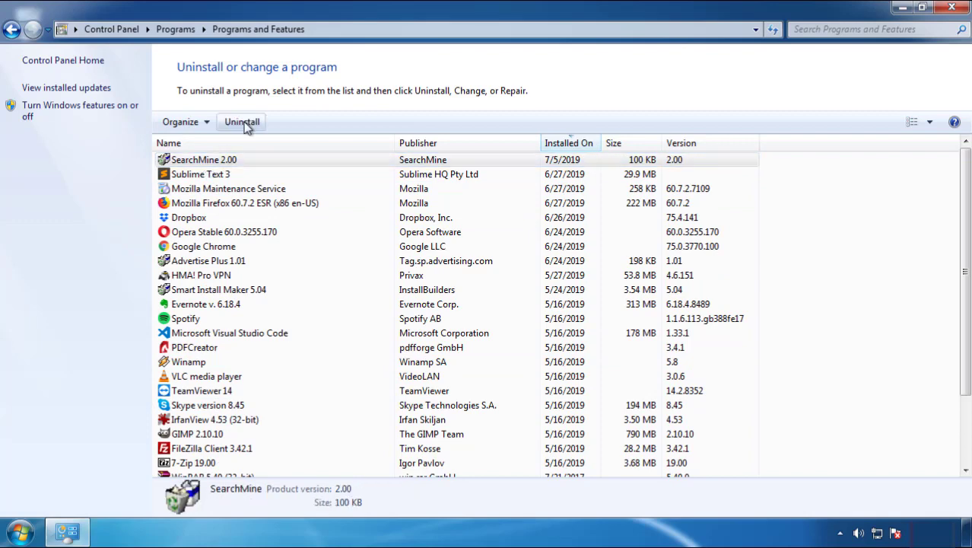
{"action": "left_click", "coordinate": [569, 407]}
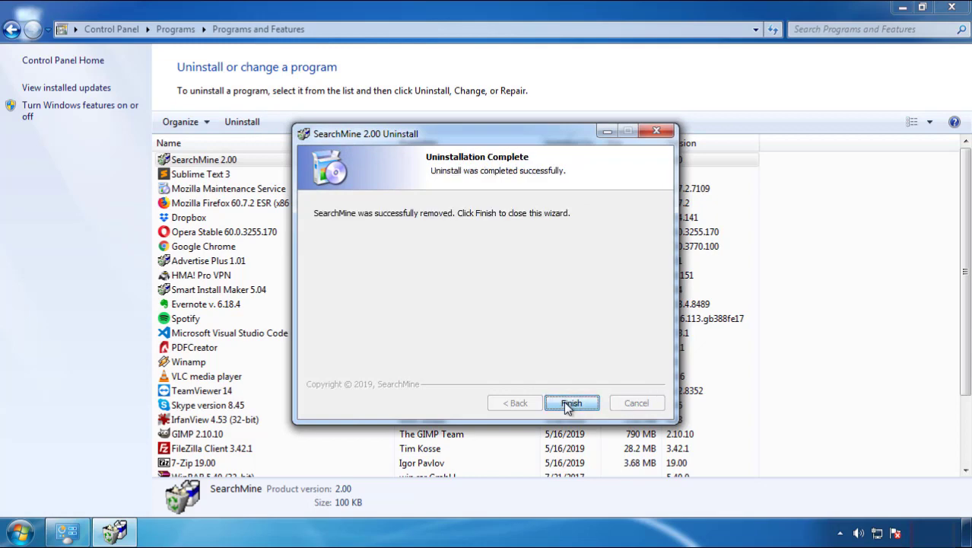
{"action": "left_click", "coordinate": [563, 403]}
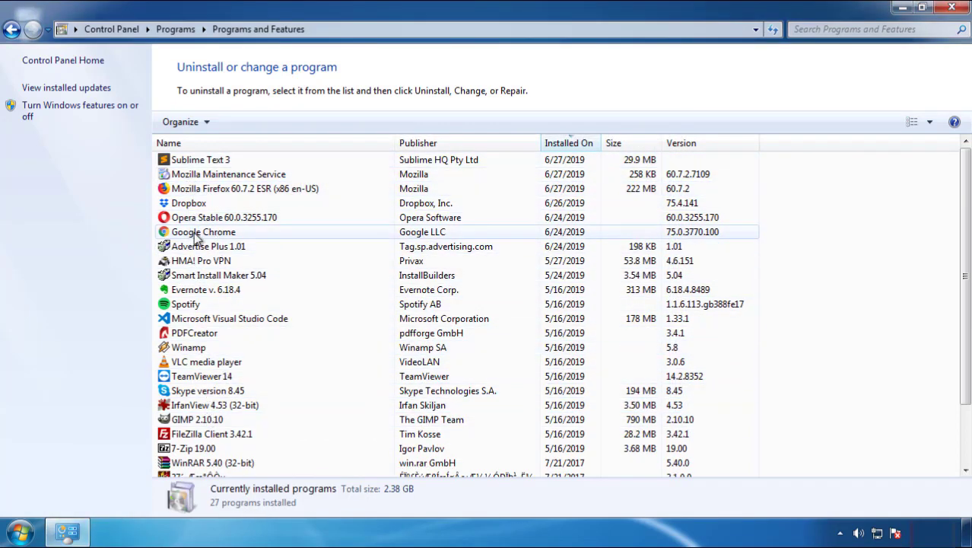
{"action": "left_click", "coordinate": [953, 9]}
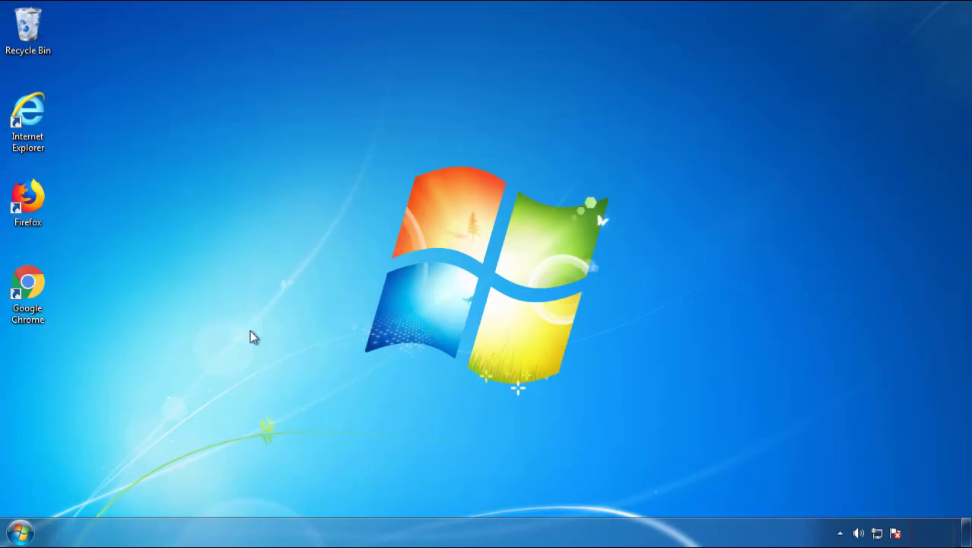
Step: Restart Windows from the Start menu and choose Safe Mode in the boot options
{"action": "left_click", "coordinate": [17, 535]}
{"action": "mouse_move", "coordinate": [263, 496]}
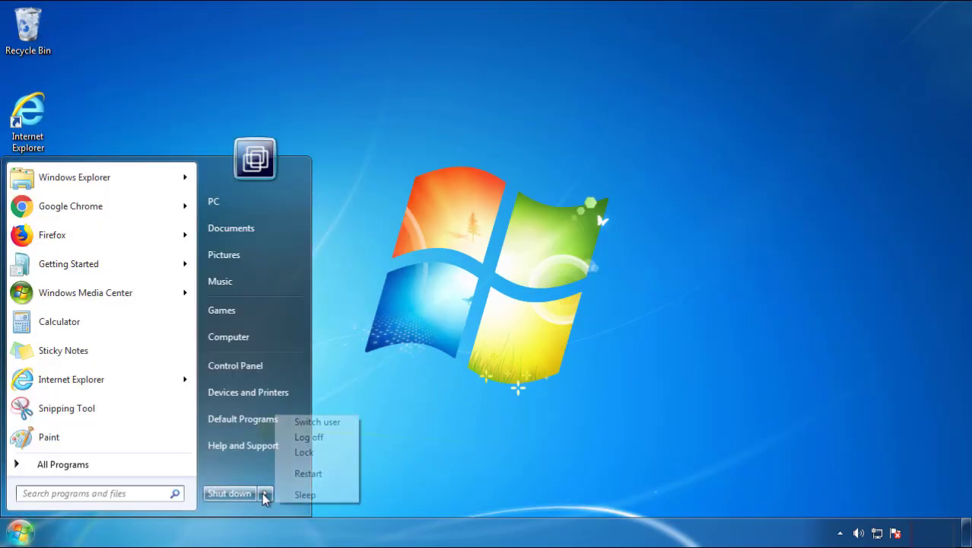
{"action": "left_click", "coordinate": [308, 473]}
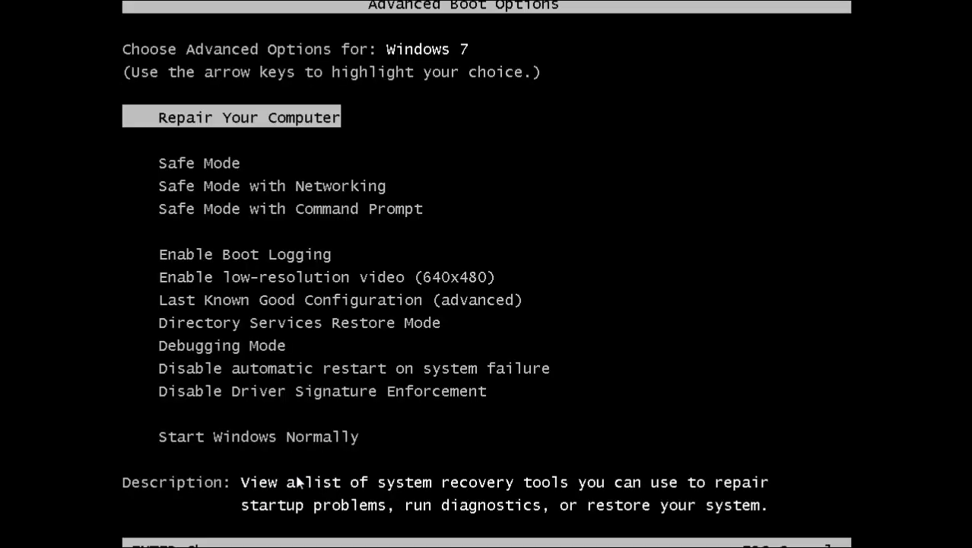
{"action": "key", "text": "Down"}
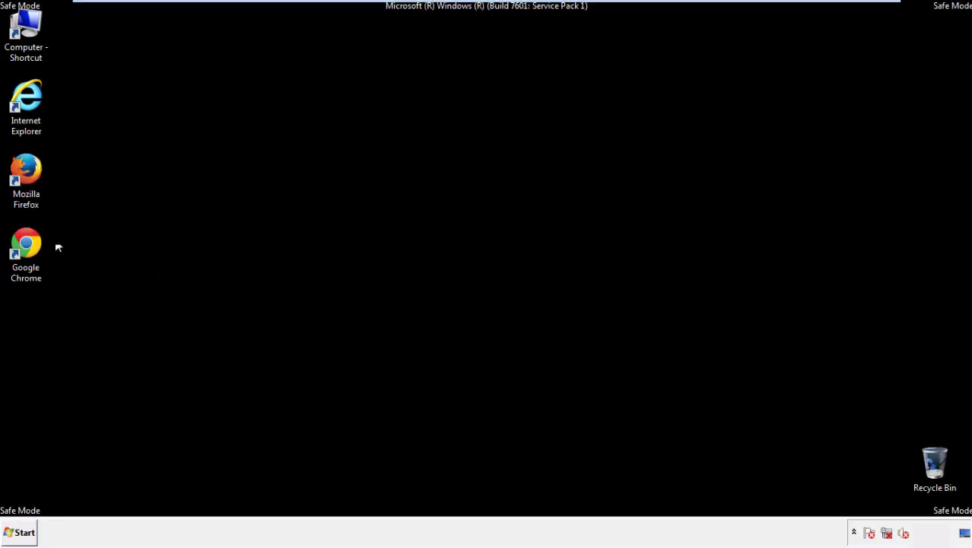
Step: Launch Firefox, decline the default-browser prompt, and make sure the menu bar is showing
{"action": "double_click", "coordinate": [35, 177]}
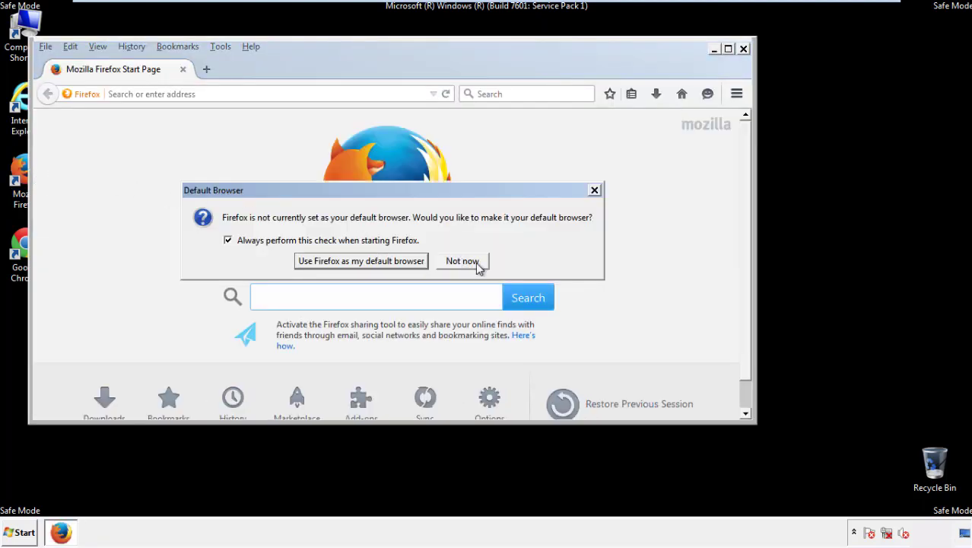
{"action": "left_click", "coordinate": [474, 261]}
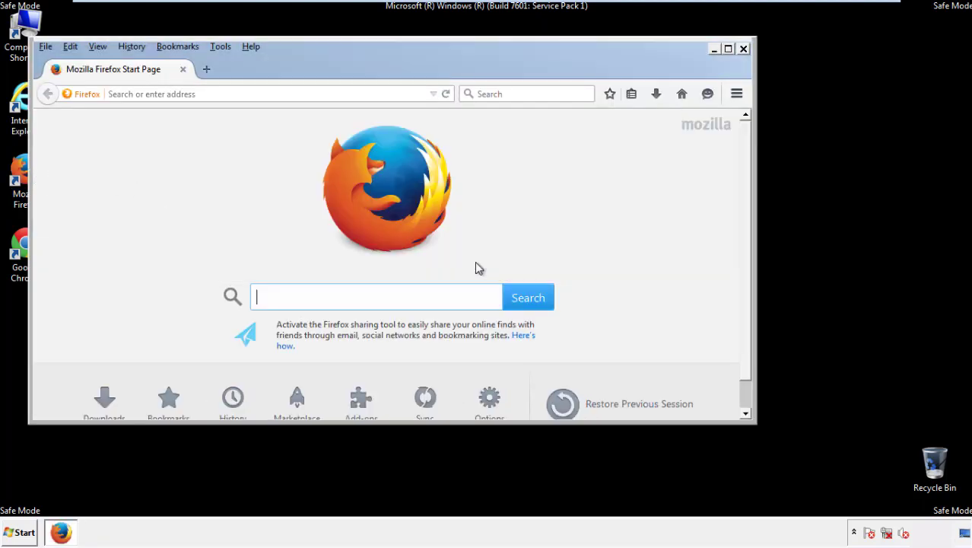
{"action": "right_click", "coordinate": [299, 64]}
{"action": "left_click", "coordinate": [322, 114]}
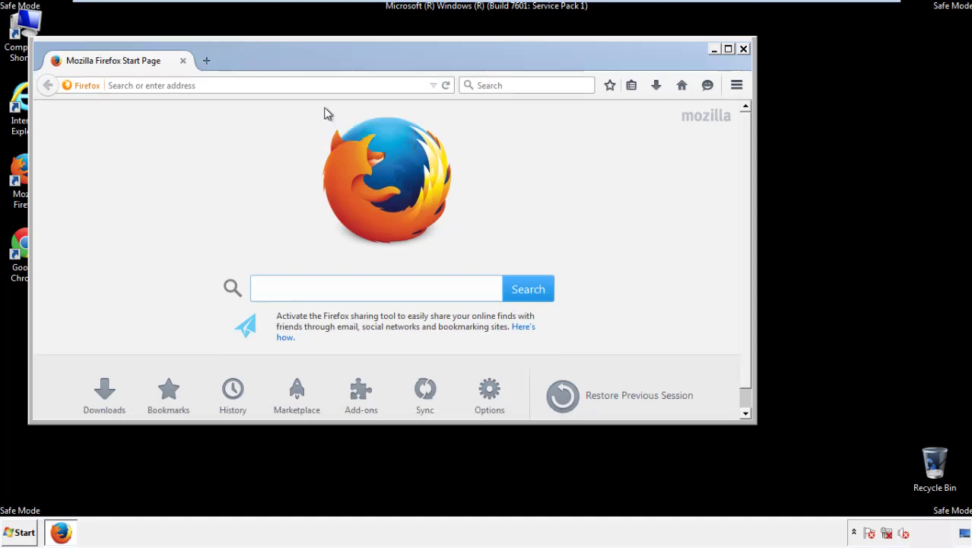
{"action": "right_click", "coordinate": [307, 65]}
{"action": "left_click", "coordinate": [318, 117]}
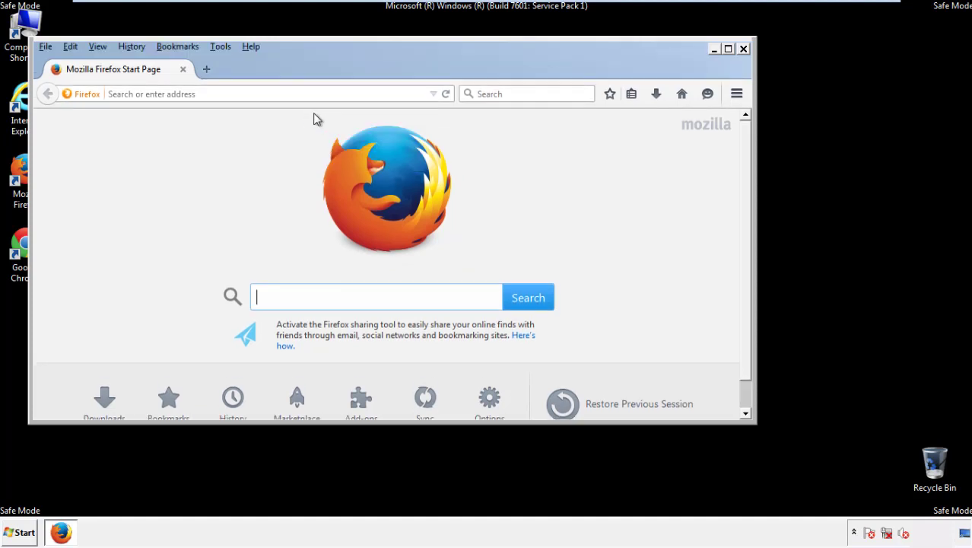
Step: Clear Recent History for Everything with all items ticked, including offline data and site preferences
{"action": "left_click", "coordinate": [136, 48]}
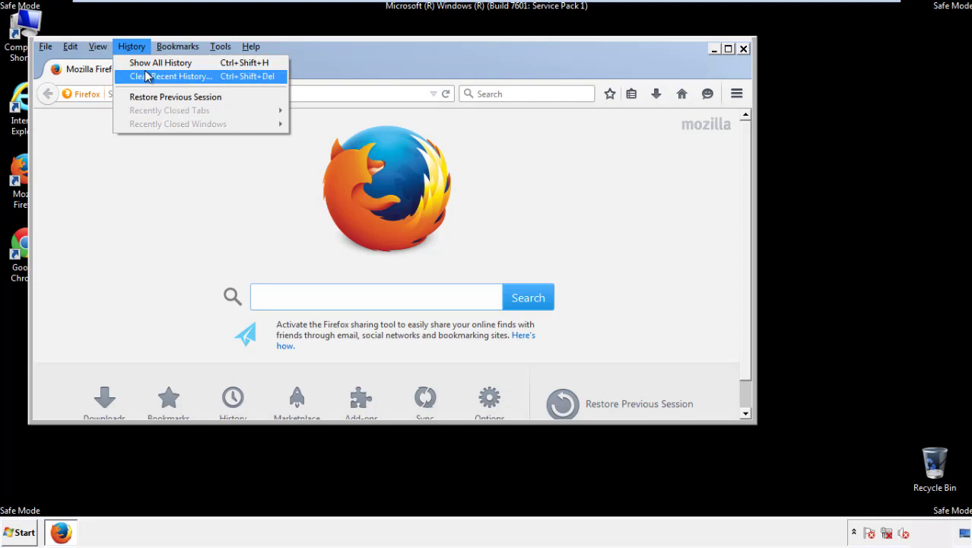
{"action": "left_click", "coordinate": [145, 73]}
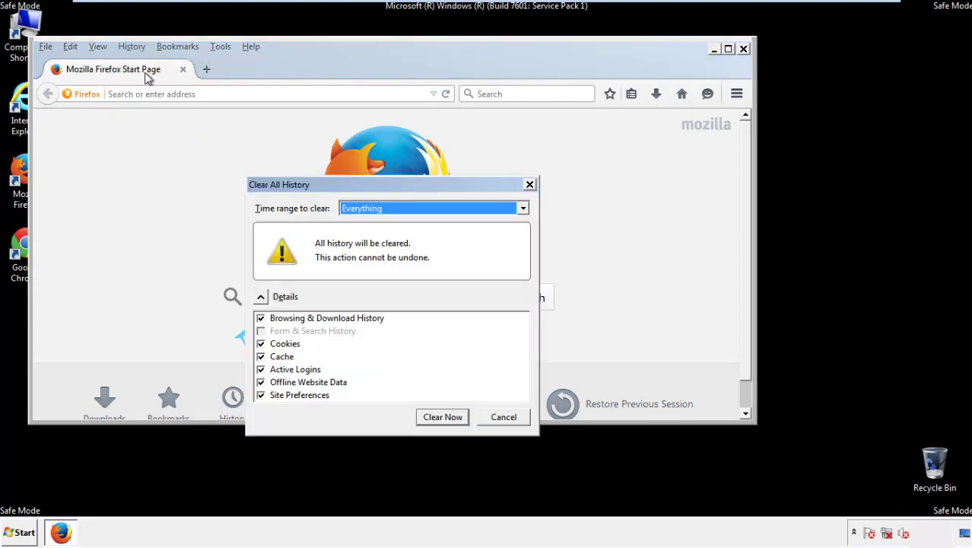
{"action": "left_click", "coordinate": [358, 210]}
{"action": "left_click", "coordinate": [366, 285]}
{"action": "left_click", "coordinate": [261, 382]}
{"action": "left_click", "coordinate": [261, 382]}
{"action": "left_click", "coordinate": [261, 395]}
{"action": "left_click", "coordinate": [261, 395]}
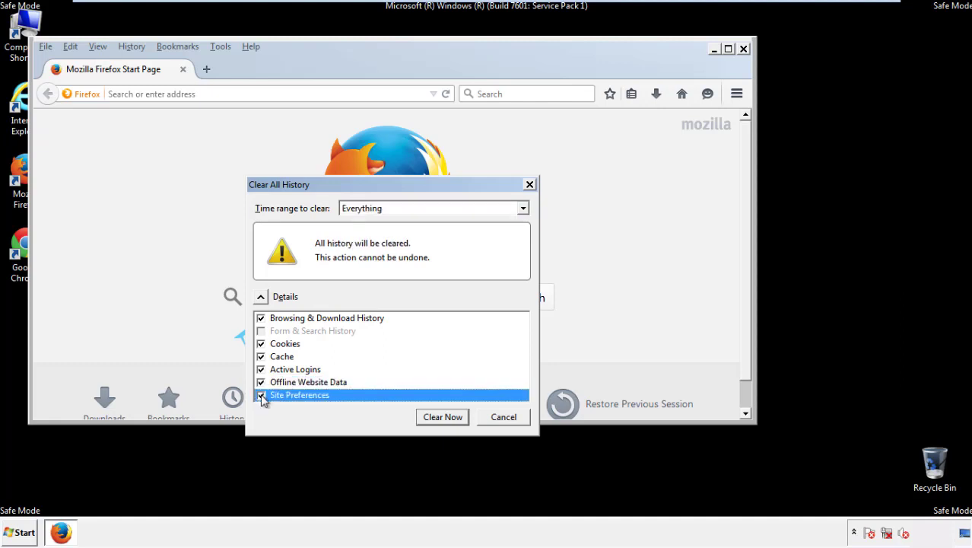
{"action": "left_click", "coordinate": [441, 417]}
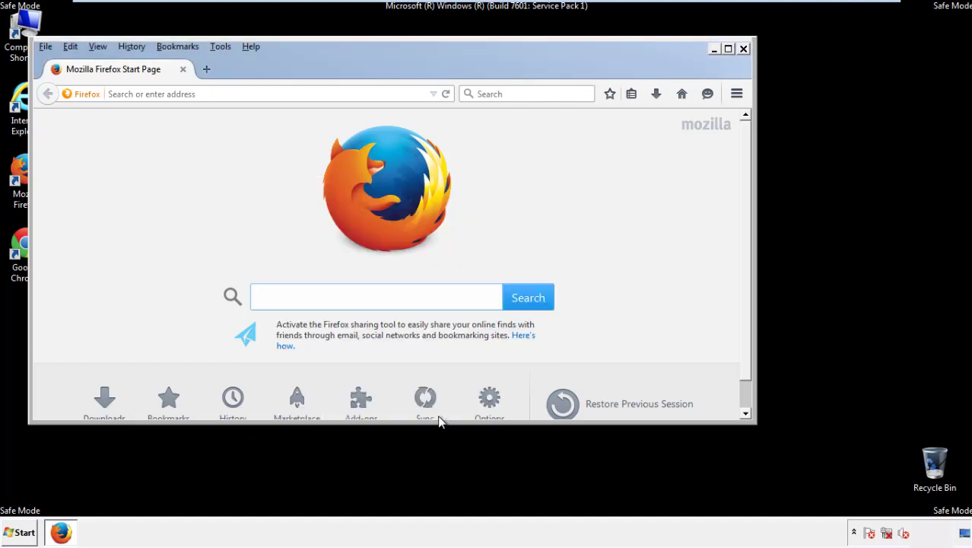
Step: Refresh Firefox from Help > Troubleshooting Information, finish the import, and close the browser
{"action": "left_click", "coordinate": [250, 46]}
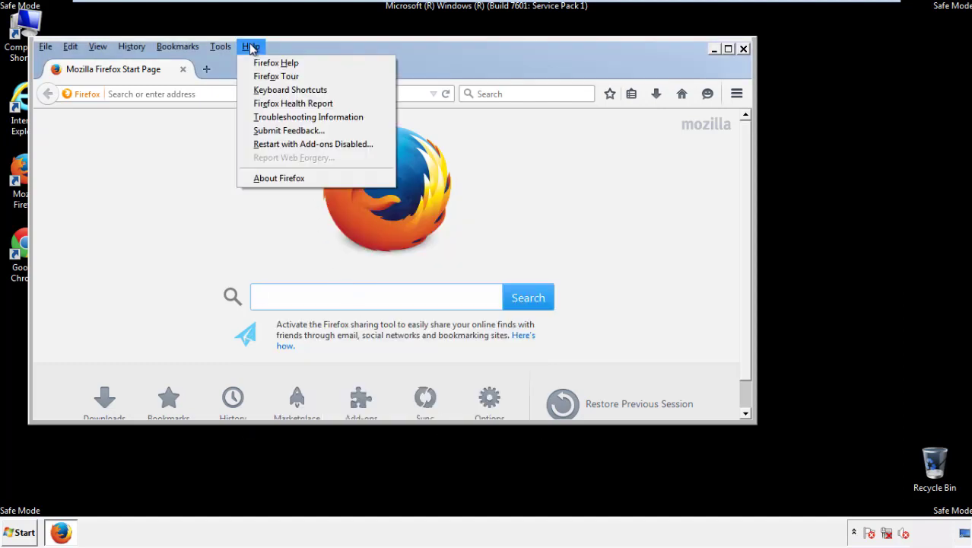
{"action": "left_click", "coordinate": [283, 116]}
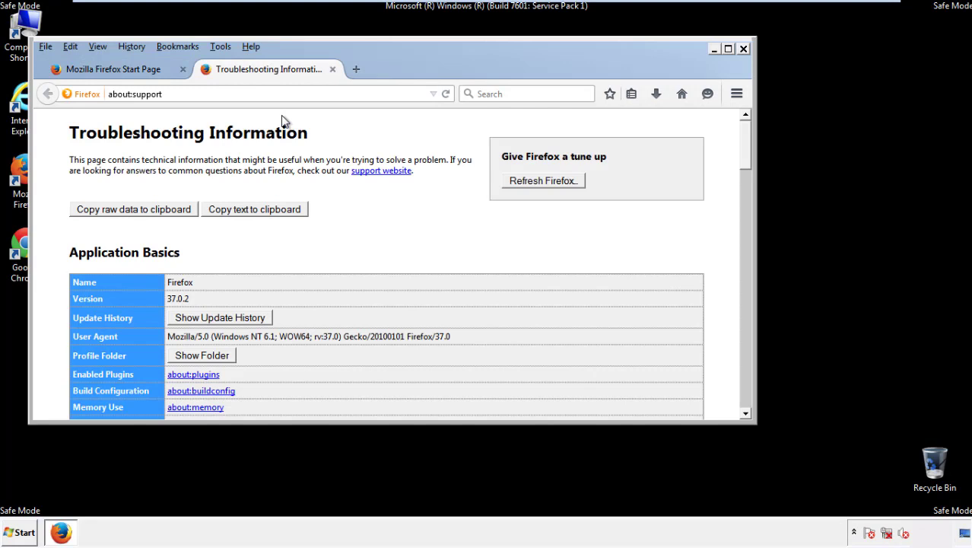
{"action": "left_click", "coordinate": [564, 185]}
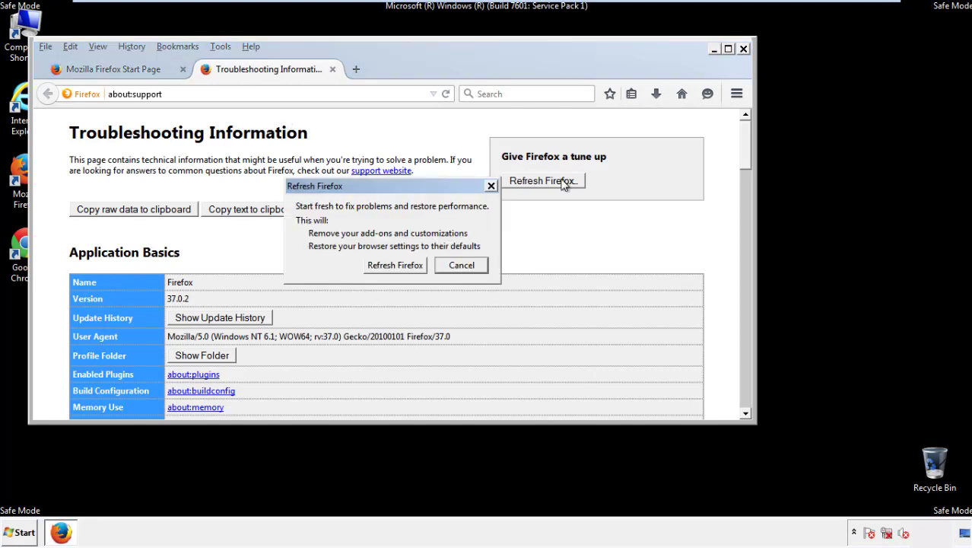
{"action": "left_click", "coordinate": [395, 264]}
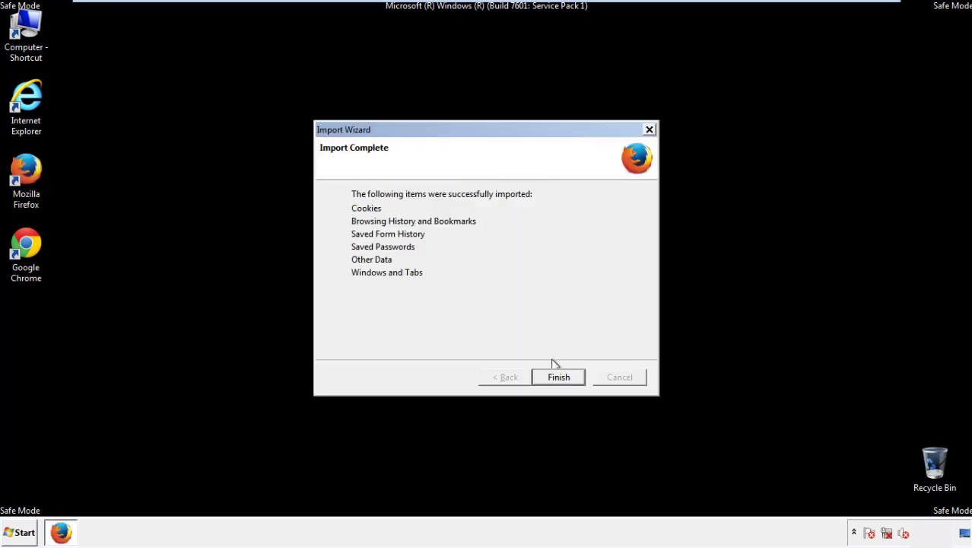
{"action": "left_click", "coordinate": [559, 378]}
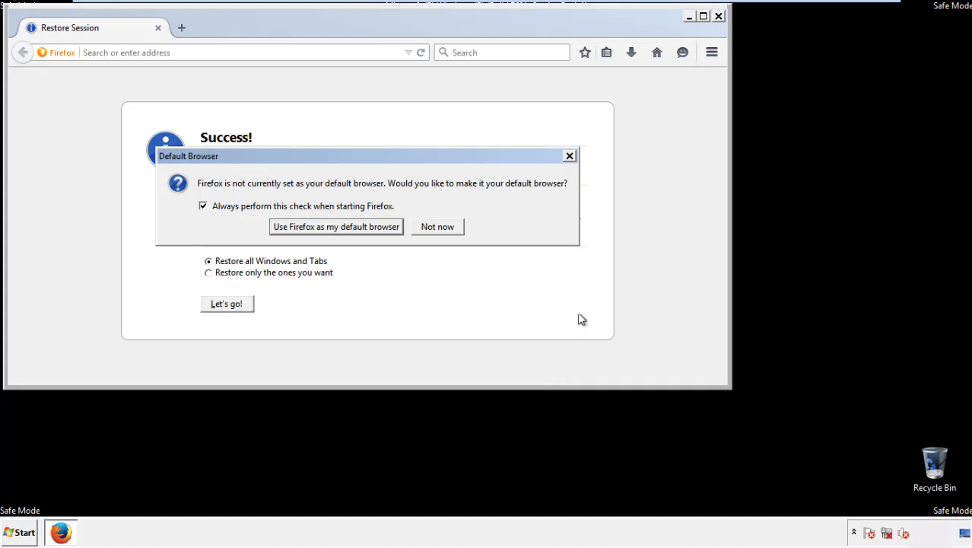
{"action": "left_click", "coordinate": [438, 228]}
{"action": "left_click", "coordinate": [718, 16]}
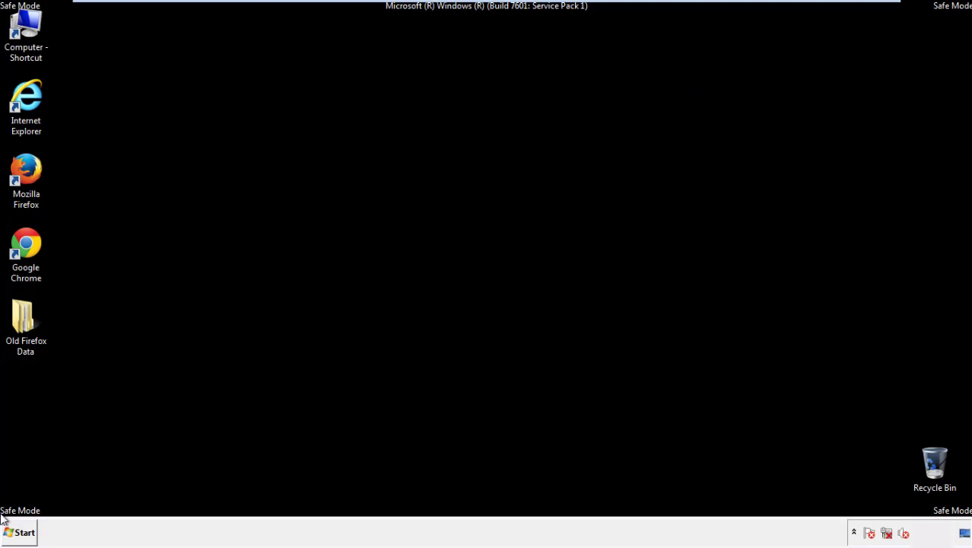
Step: Launch Google Chrome, dismiss the default-browser prompt, and go to History via Settings
{"action": "left_click", "coordinate": [23, 242]}
{"action": "double_click", "coordinate": [23, 242]}
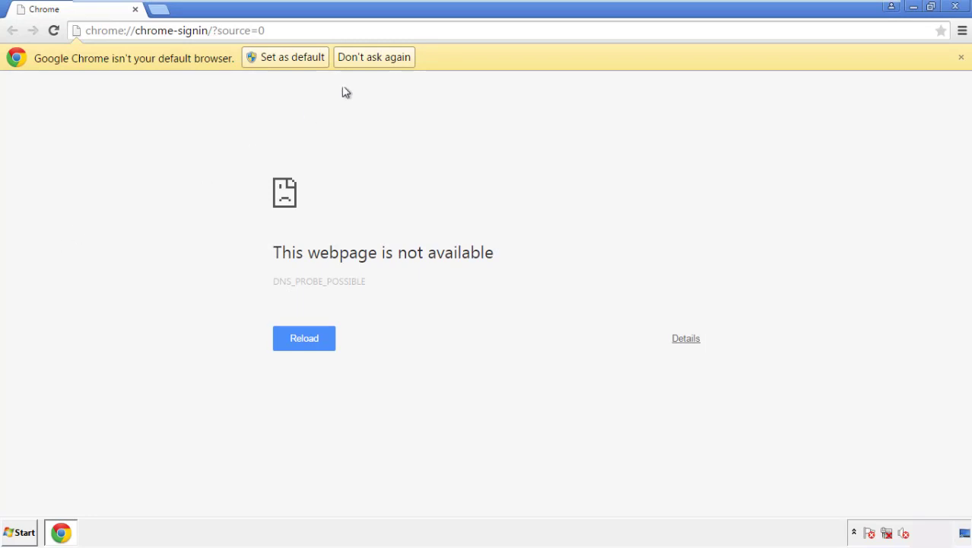
{"action": "left_click", "coordinate": [391, 61]}
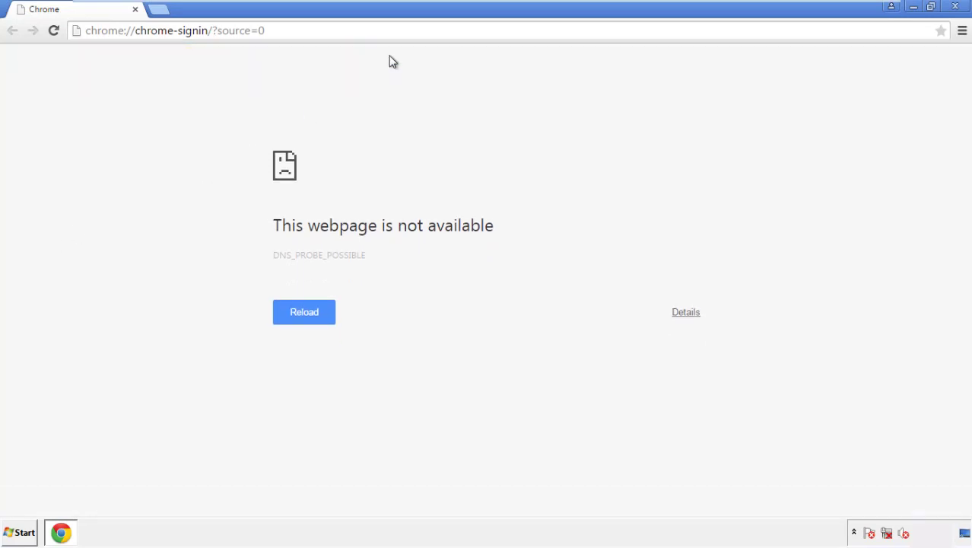
{"action": "left_click", "coordinate": [962, 31]}
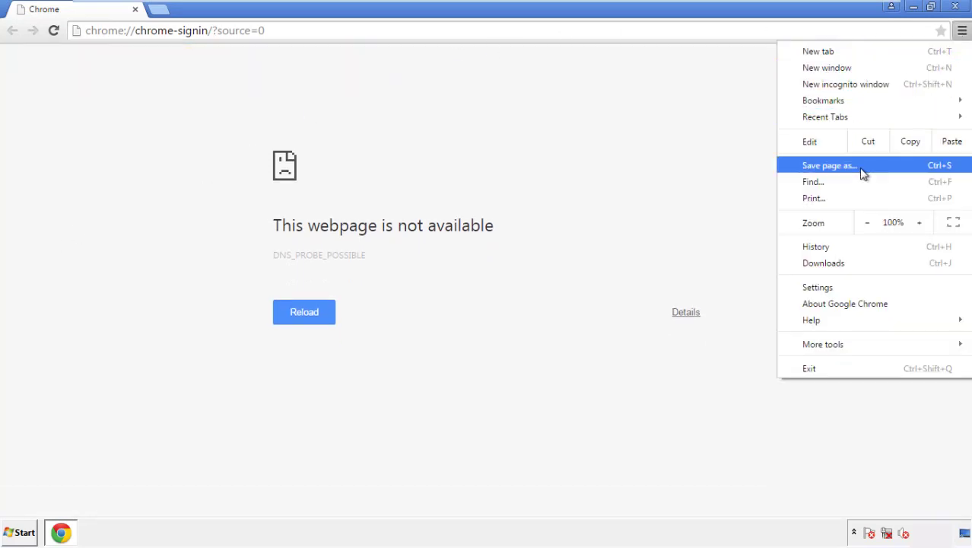
{"action": "left_click", "coordinate": [822, 287]}
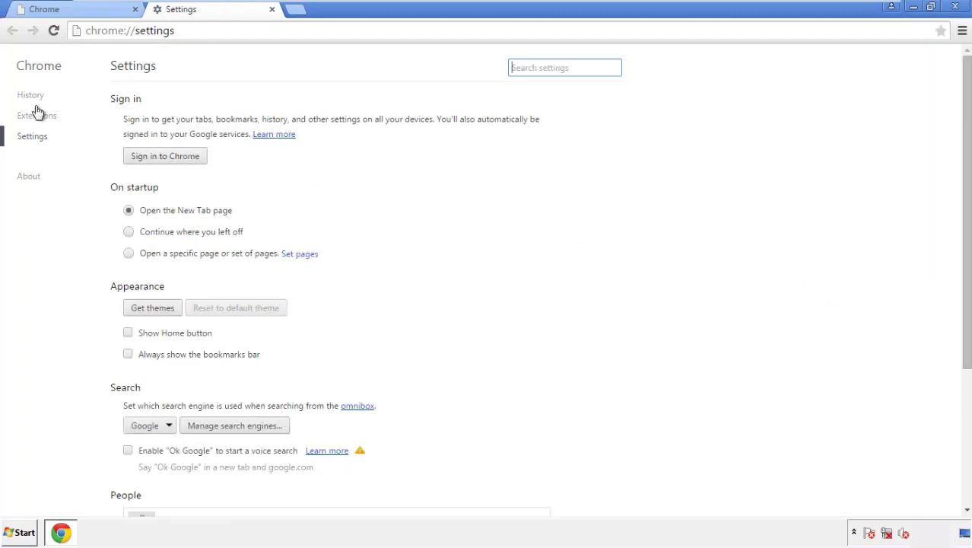
{"action": "left_click", "coordinate": [35, 98]}
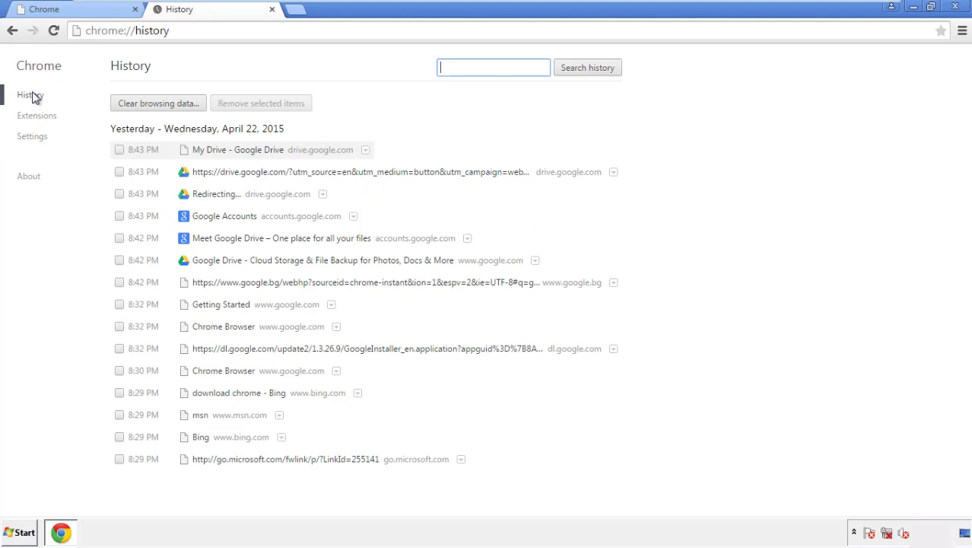
{"action": "left_click", "coordinate": [147, 105]}
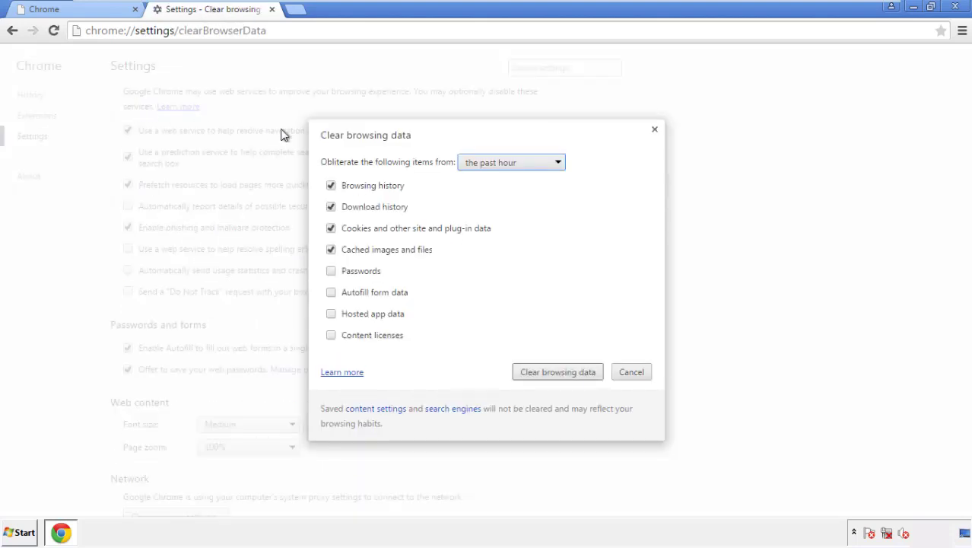
Step: Clear Chrome's browsing data from the beginning of time, including autofill form data
{"action": "left_click", "coordinate": [488, 164]}
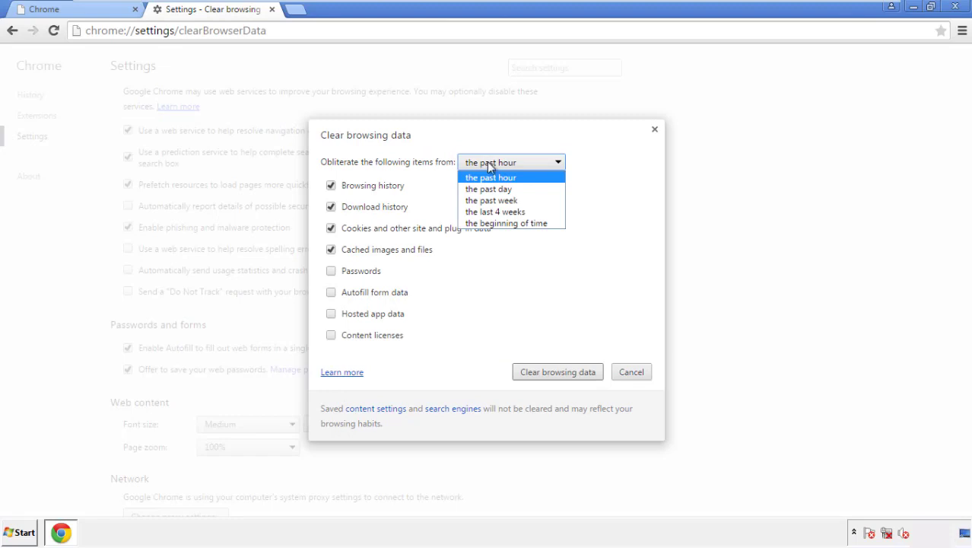
{"action": "left_click", "coordinate": [486, 224]}
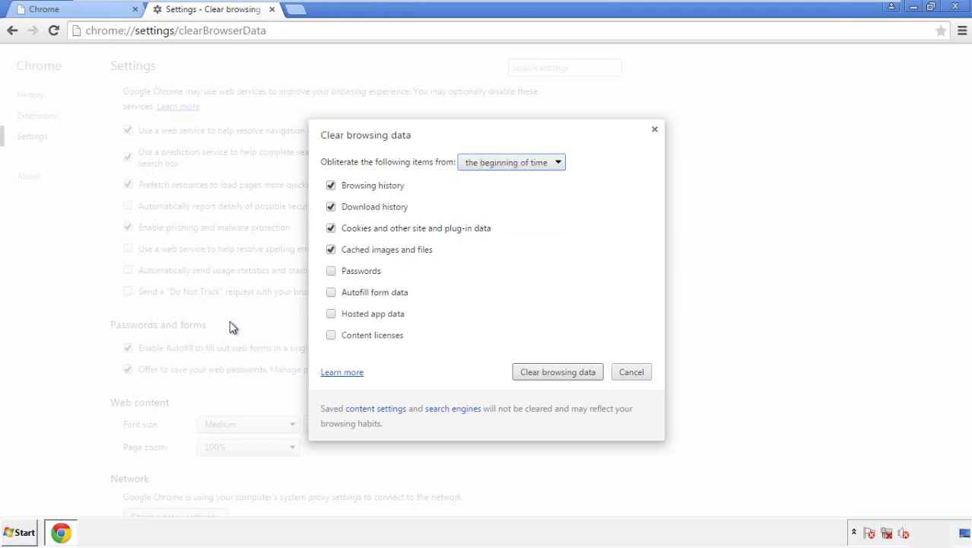
{"action": "left_click", "coordinate": [337, 296]}
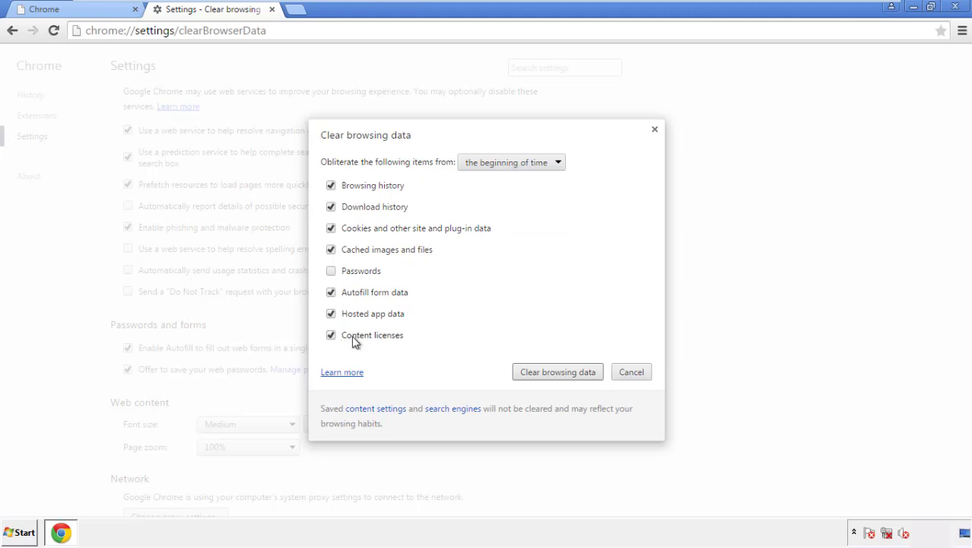
{"action": "left_click", "coordinate": [545, 375]}
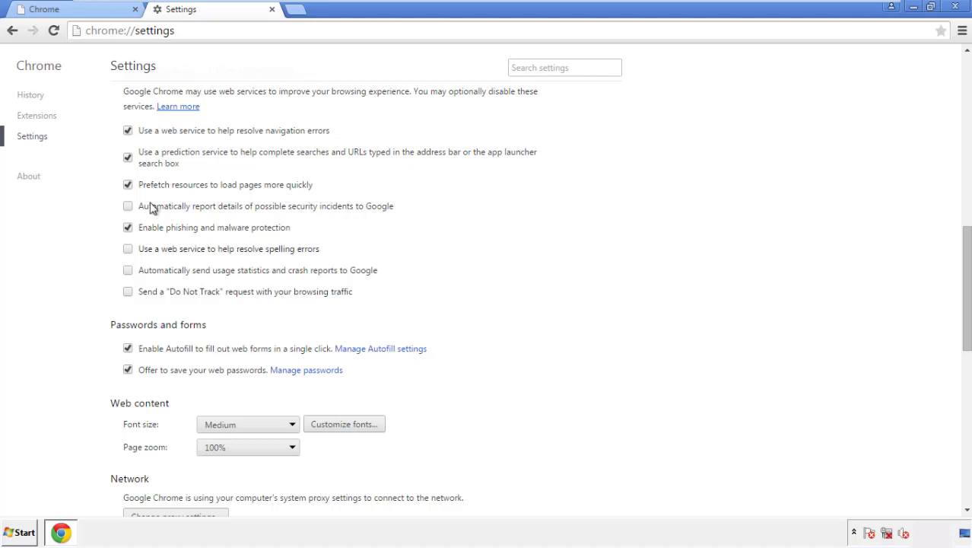
Step: Use Reset settings at the bottom of Chrome's Settings, confirm the reset, and close Chrome
{"action": "left_click_drag", "start_coordinate": [966, 242], "coordinate": [964, 407]}
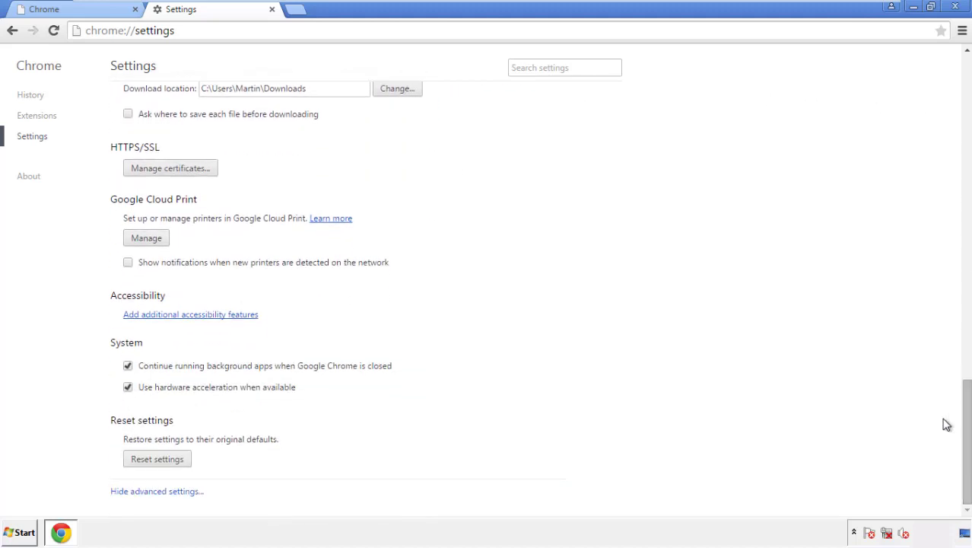
{"action": "left_click", "coordinate": [156, 459]}
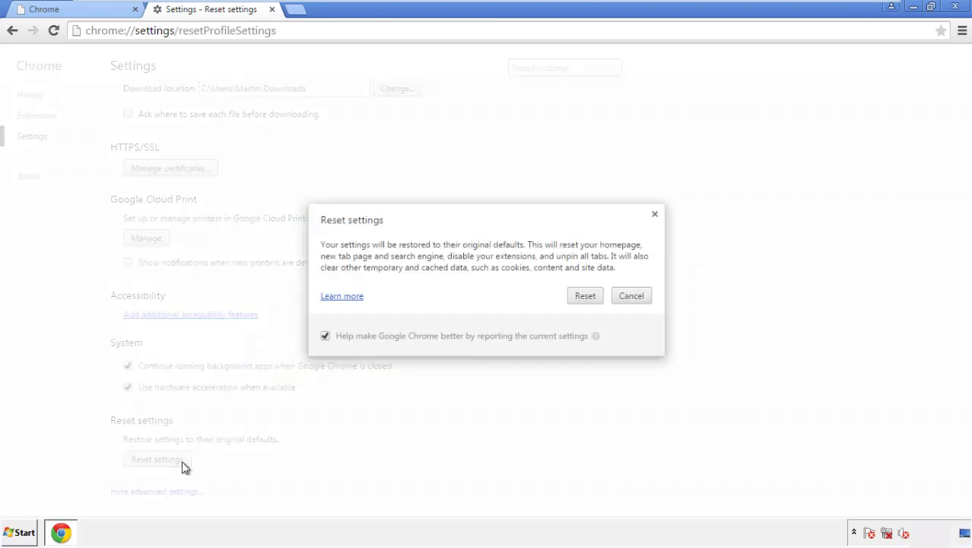
{"action": "left_click", "coordinate": [585, 297]}
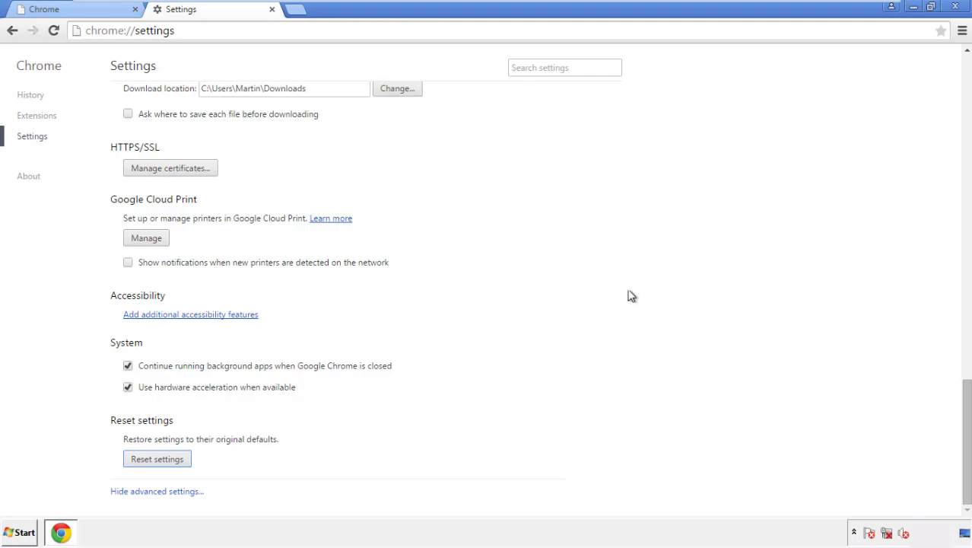
{"action": "left_click", "coordinate": [955, 6]}
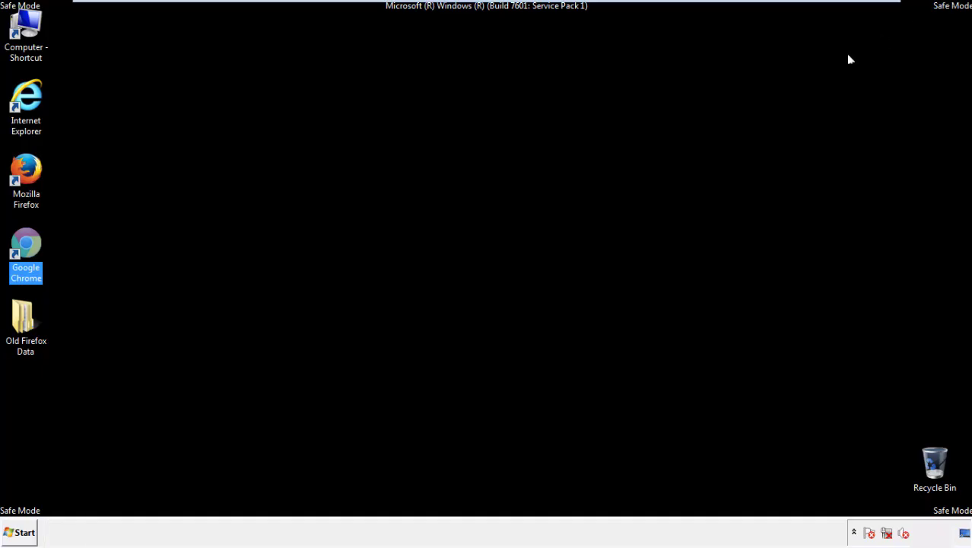
Step: Clear the desktop icon selection and launch Mozilla Firefox from its desktop icon
{"action": "left_click", "coordinate": [525, 245]}
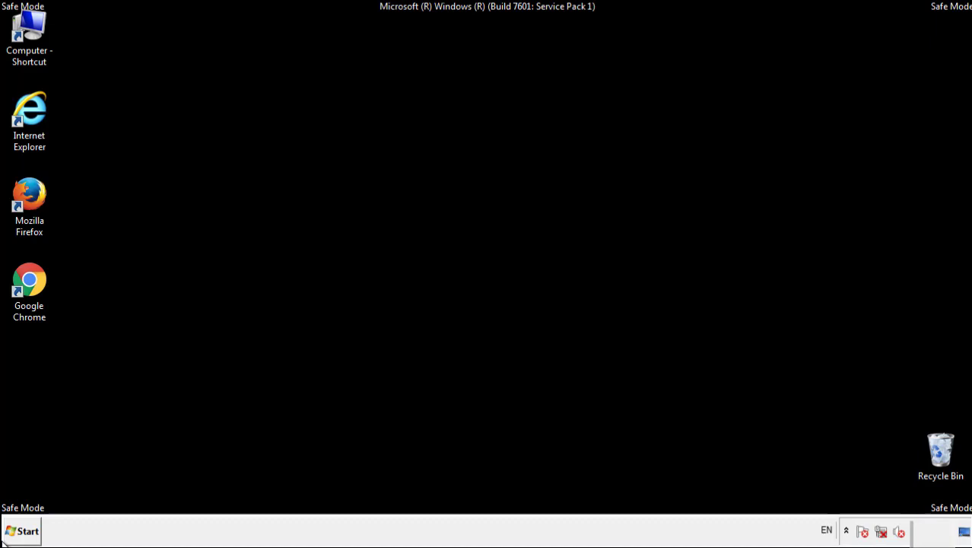
{"action": "double_click", "coordinate": [38, 189]}
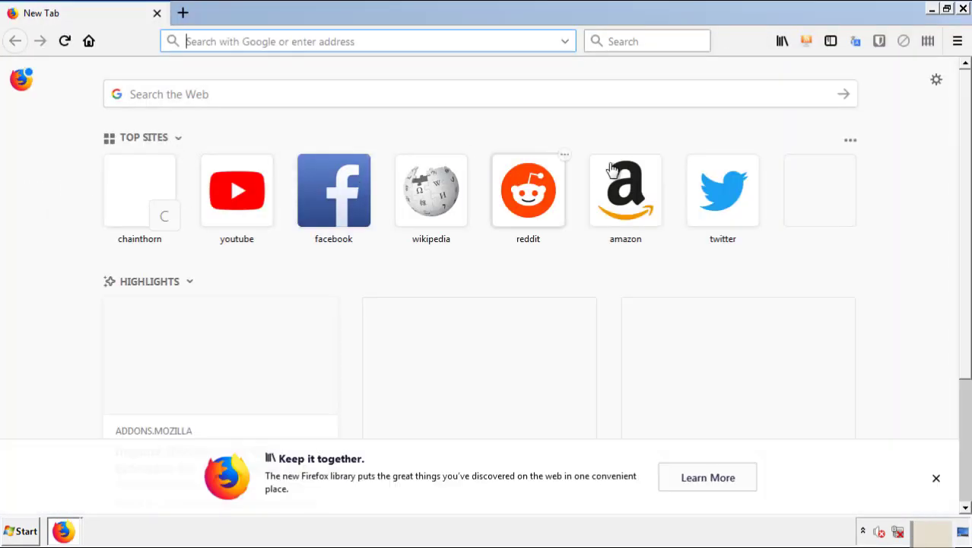
Step: Remove the Search Mine extension in Firefox's Add-ons Manager, then close Firefox
{"action": "left_click", "coordinate": [957, 42]}
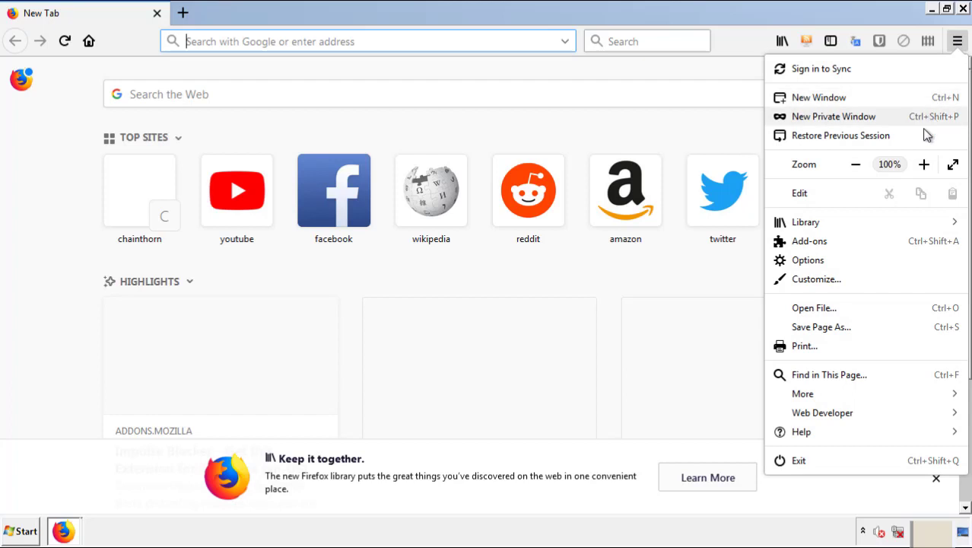
{"action": "left_click", "coordinate": [896, 248]}
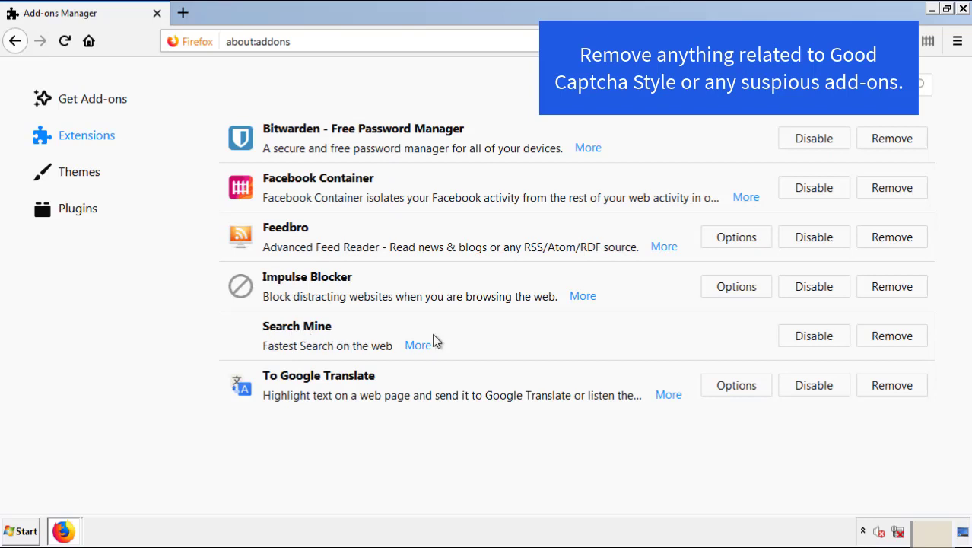
{"action": "left_click", "coordinate": [888, 340]}
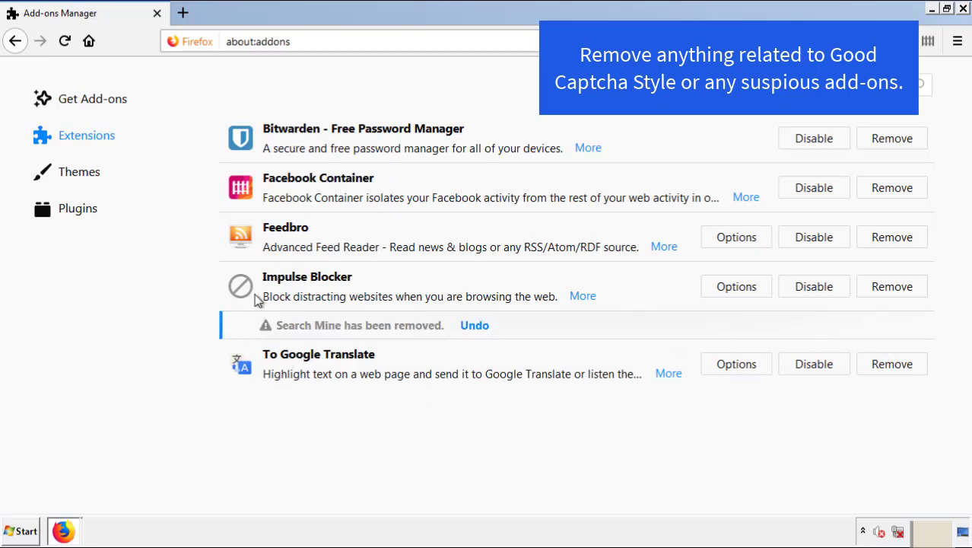
{"action": "left_click", "coordinate": [963, 9]}
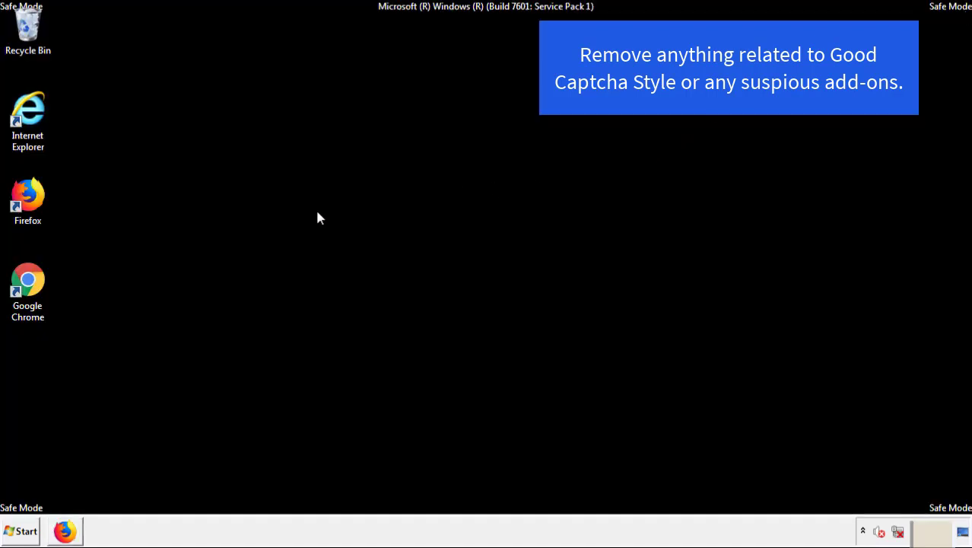
Step: Remove the Search Mine extension from Google Chrome's Extensions page
{"action": "double_click", "coordinate": [27, 297]}
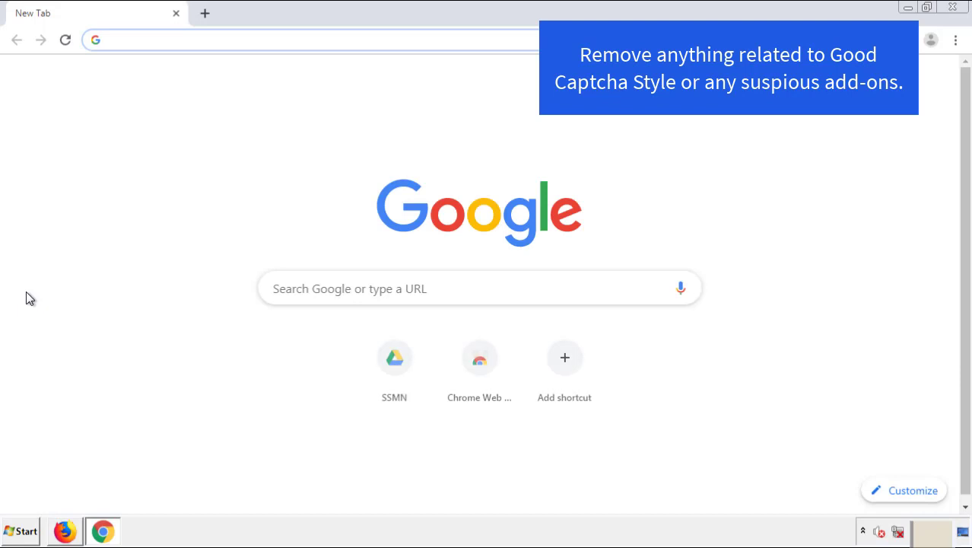
{"action": "left_click", "coordinate": [956, 40]}
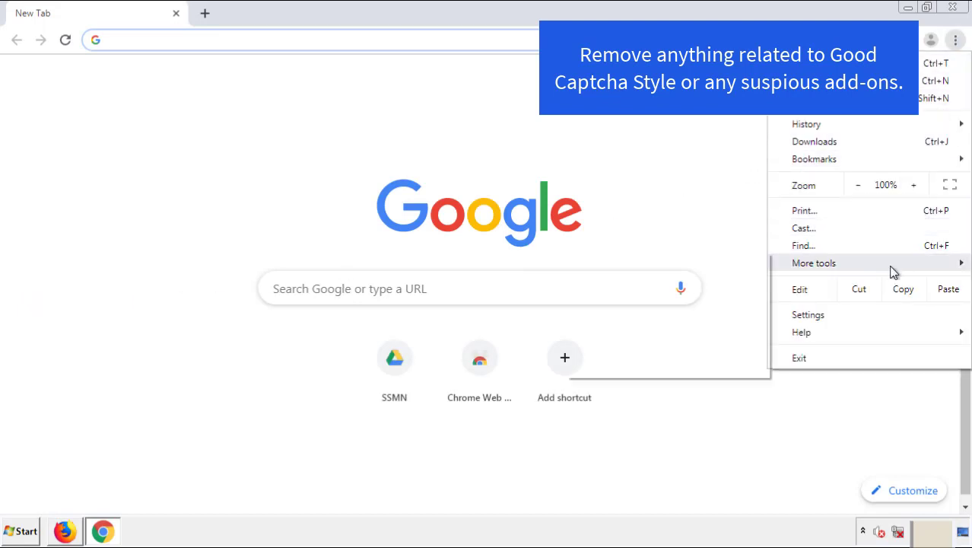
{"action": "mouse_move", "coordinate": [871, 267]}
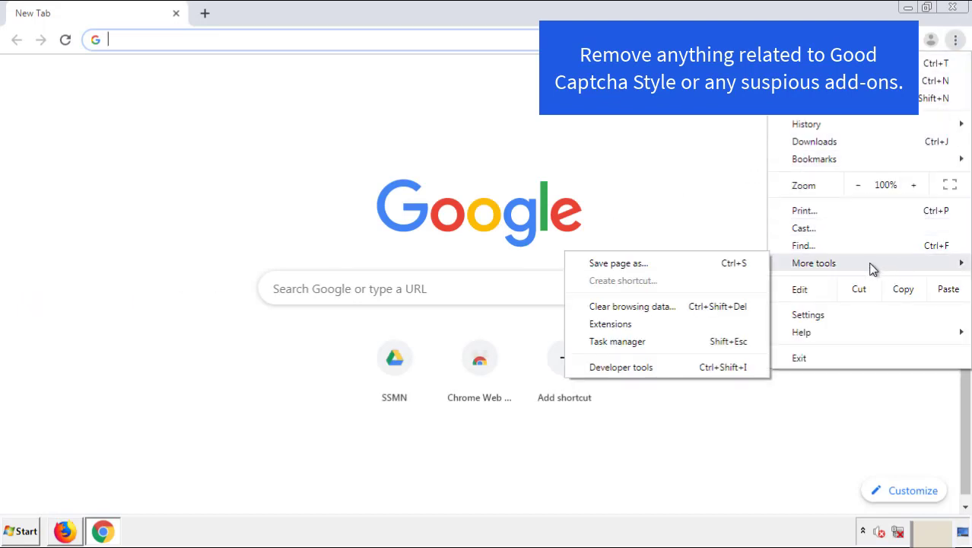
{"action": "left_click", "coordinate": [618, 323]}
{"action": "scroll", "coordinate": [273, 254], "scroll_direction": "down", "scroll_amount": 5}
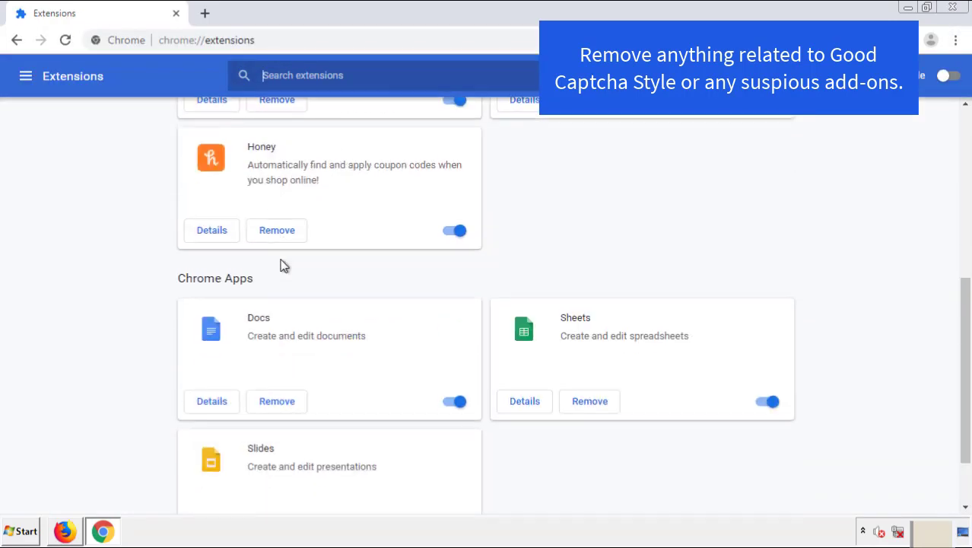
{"action": "scroll", "coordinate": [369, 278], "scroll_direction": "up", "scroll_amount": 5}
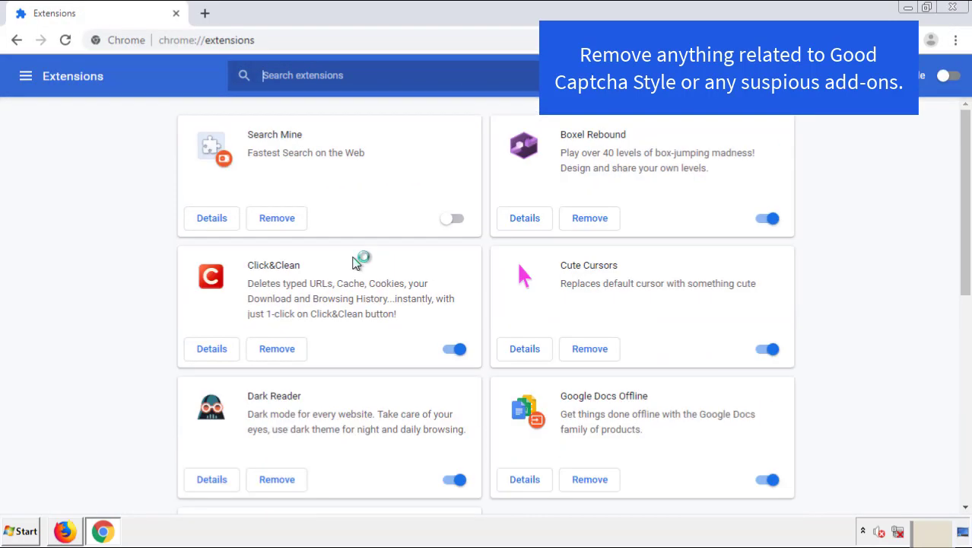
{"action": "left_click", "coordinate": [267, 221]}
{"action": "left_click", "coordinate": [546, 124]}
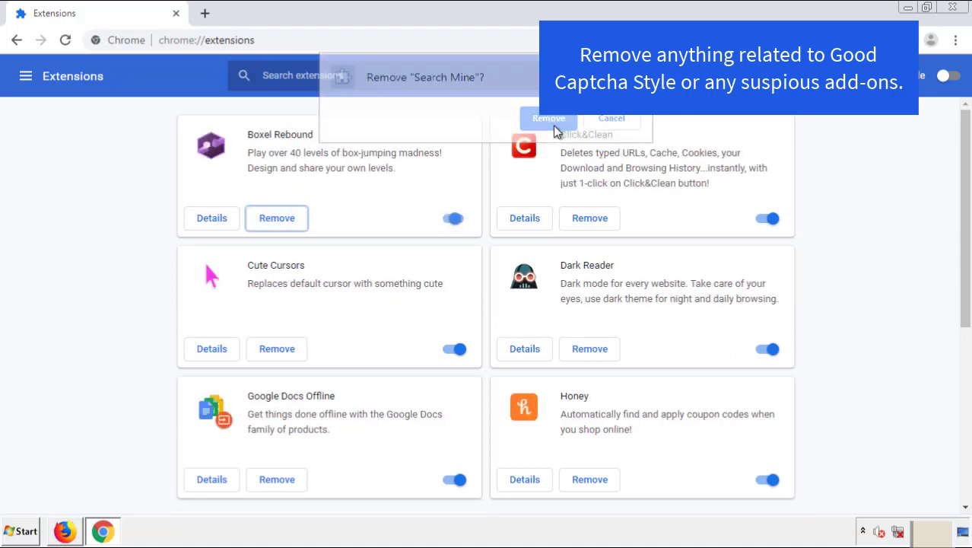
Step: Close Chrome and restart the computer from the Start menu's shutdown options
{"action": "left_click", "coordinate": [962, 12]}
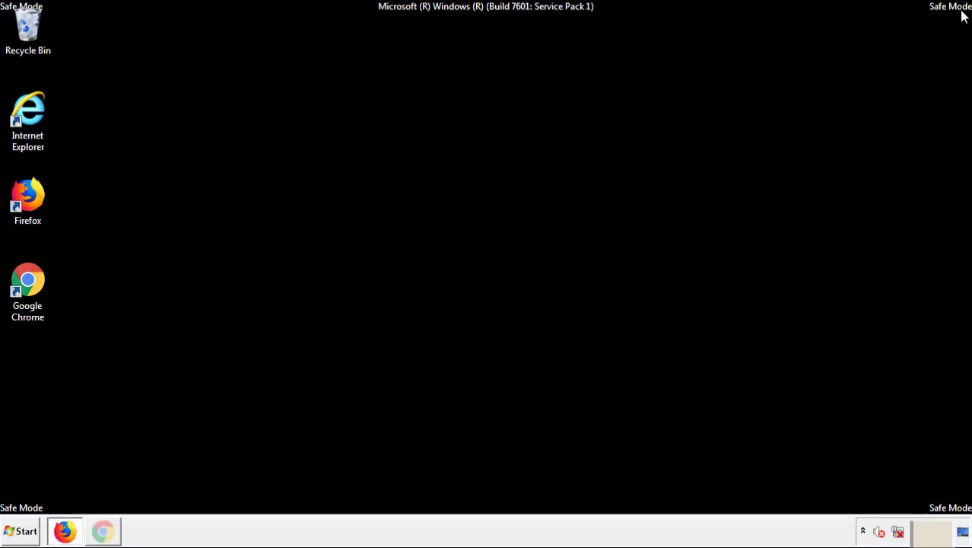
{"action": "left_click", "coordinate": [25, 532]}
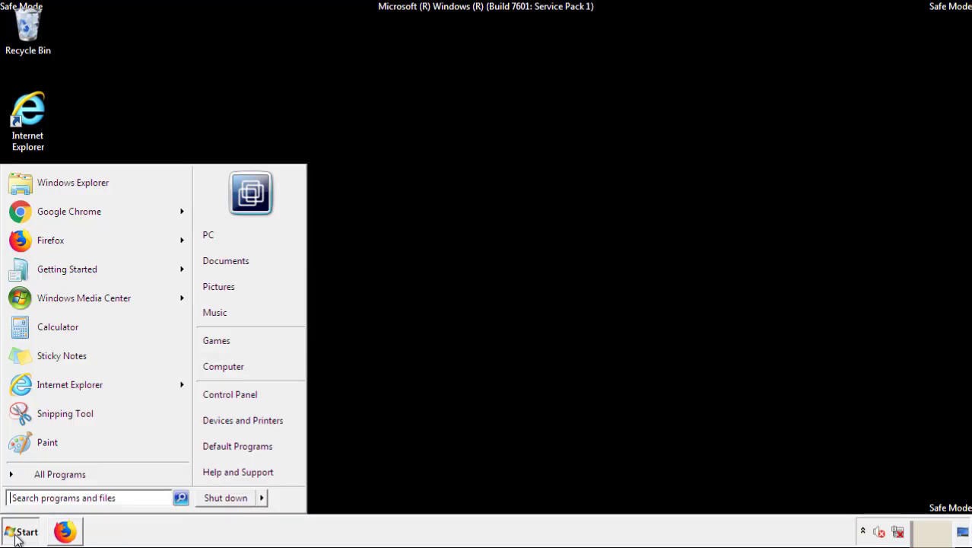
{"action": "left_click", "coordinate": [263, 499]}
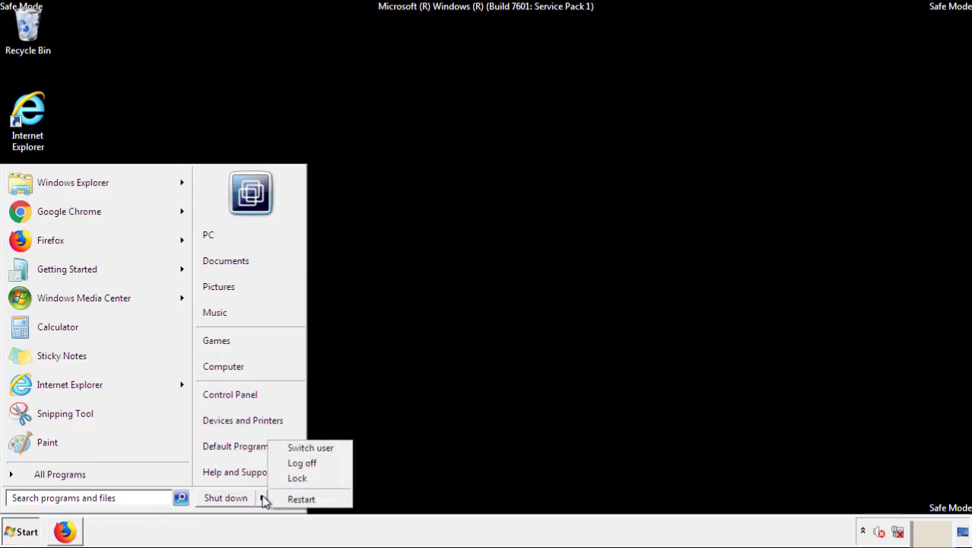
{"action": "left_click", "coordinate": [302, 499]}
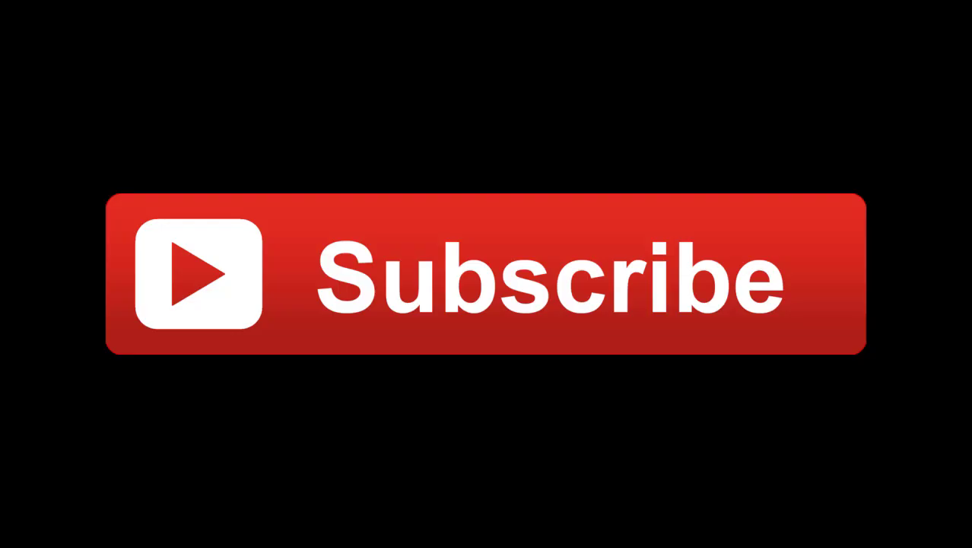